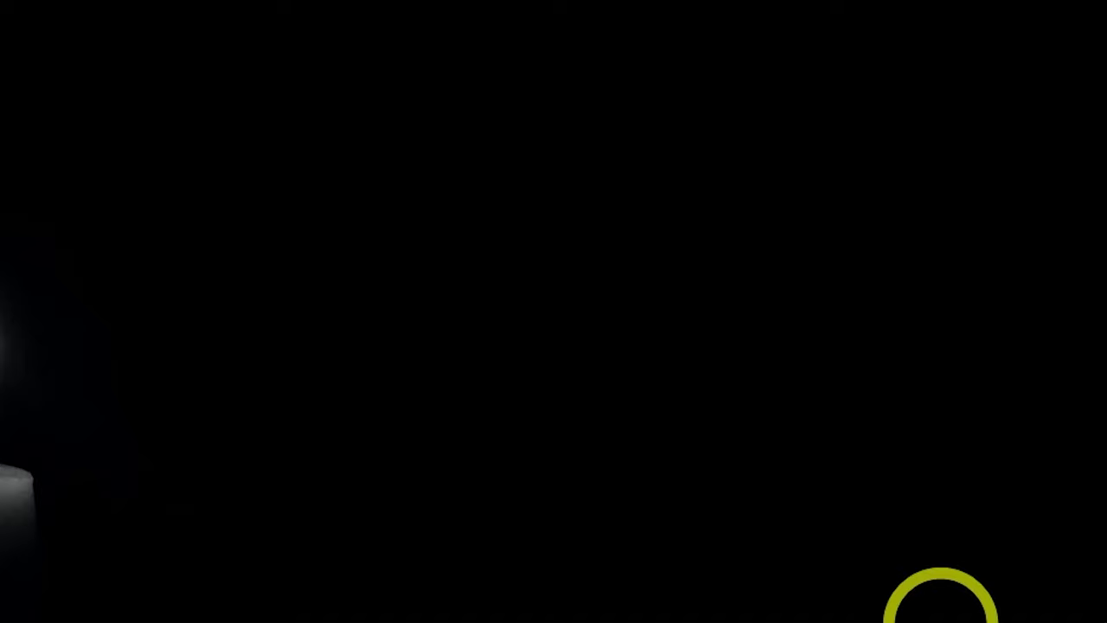
Show the network flyout with HUAWEI-02E7 and ExpressVPN, and toggle the Wi-Fi tile.
mouse_move(958, 610)
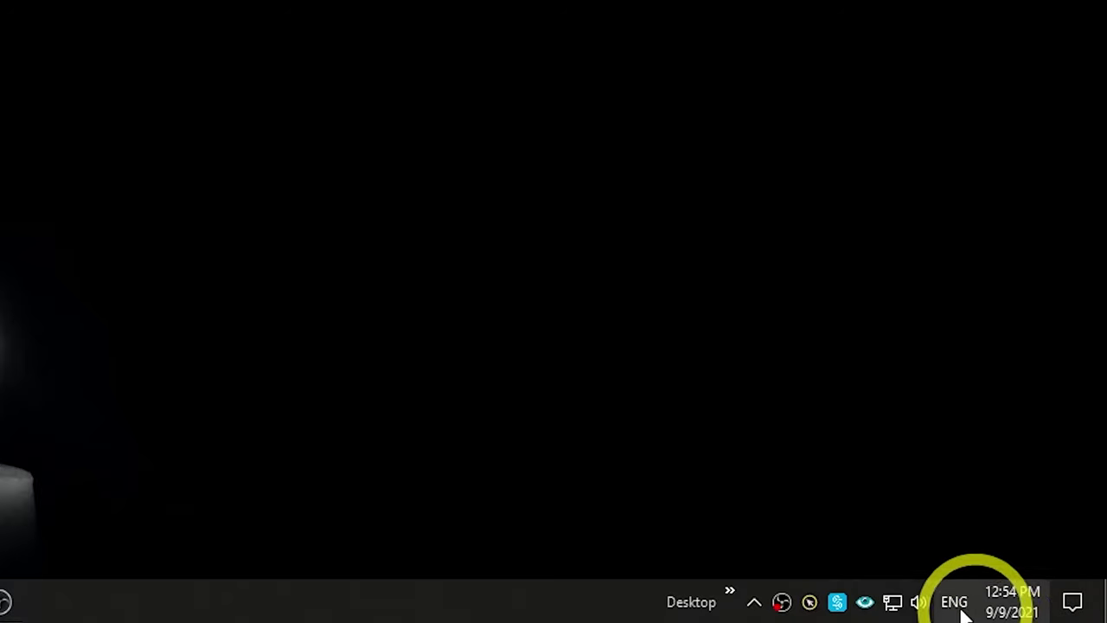
click(900, 608)
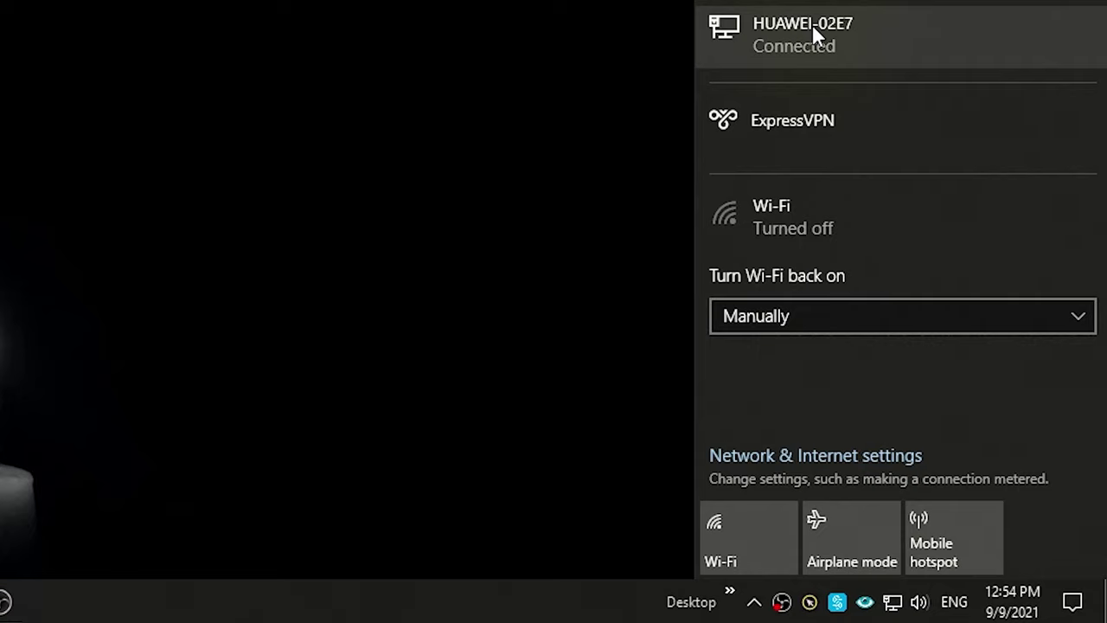
click(718, 510)
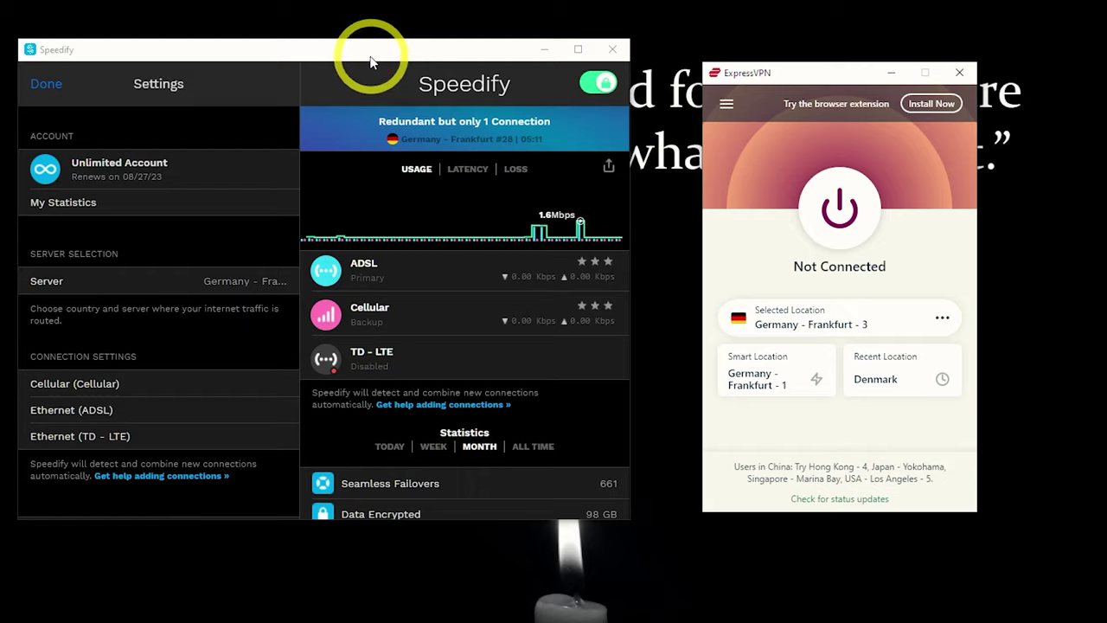
Place the Speedify window beside ExpressVPN and scroll its Settings panel down and back up.
drag(370, 60, 395, 121)
scroll(214, 337, down, 1)
scroll(215, 337, up, 1)
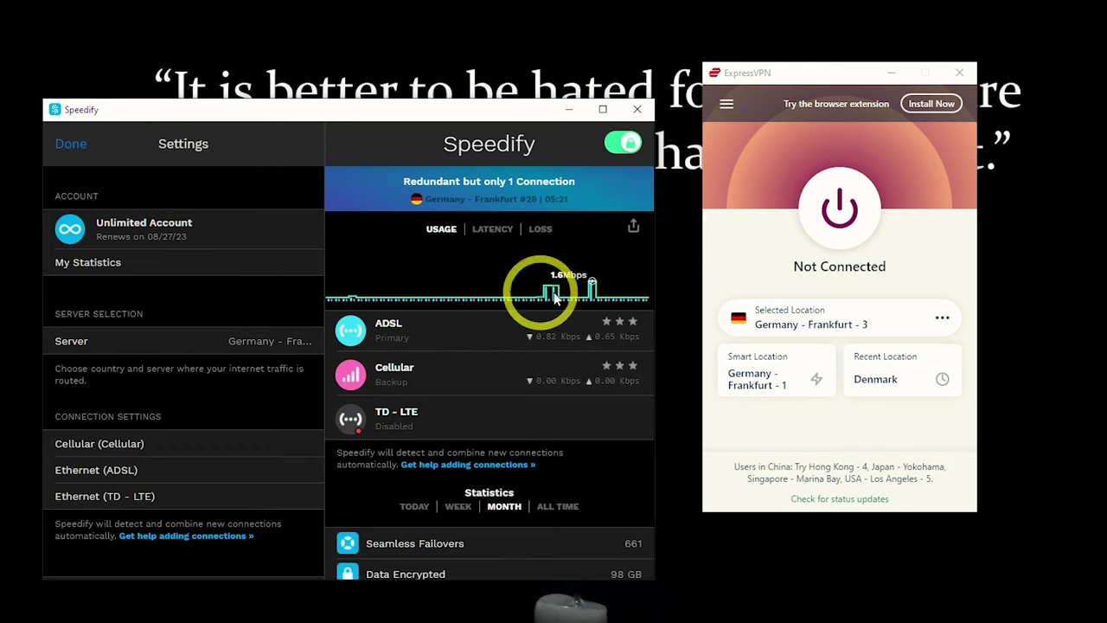
Lower the ExpressVPN window slightly and show VPN Locations from its main menu.
drag(787, 70, 782, 107)
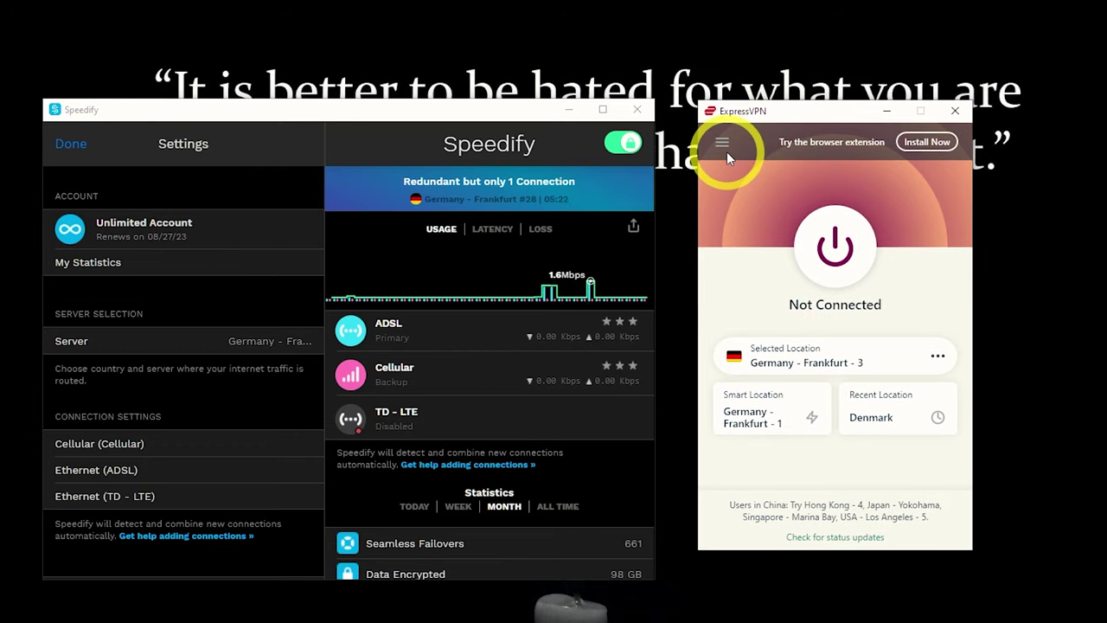
click(727, 151)
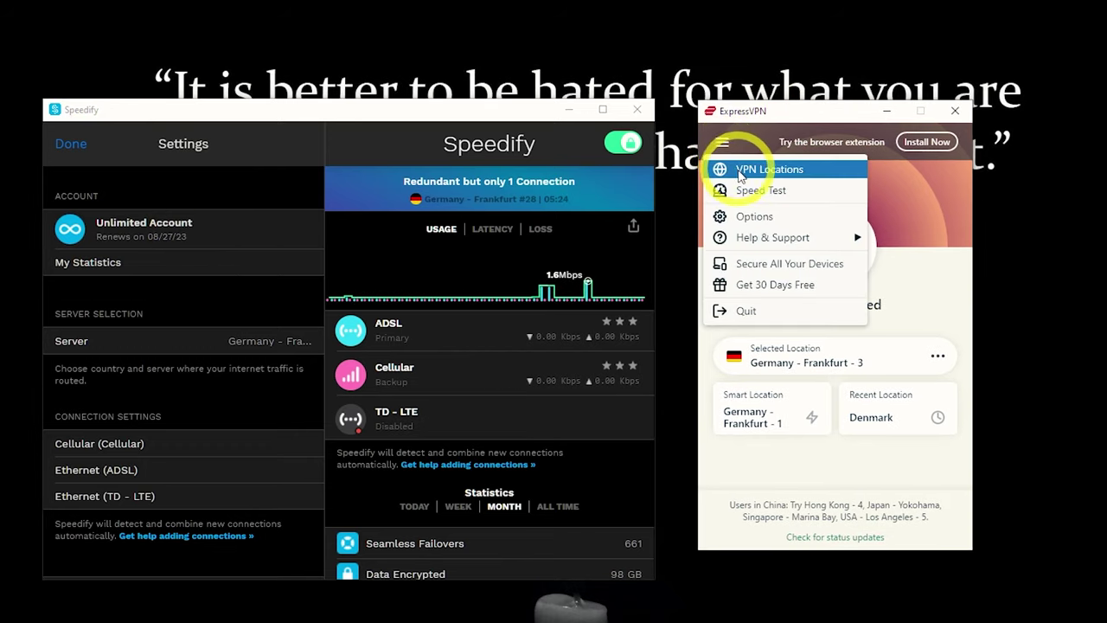
click(741, 171)
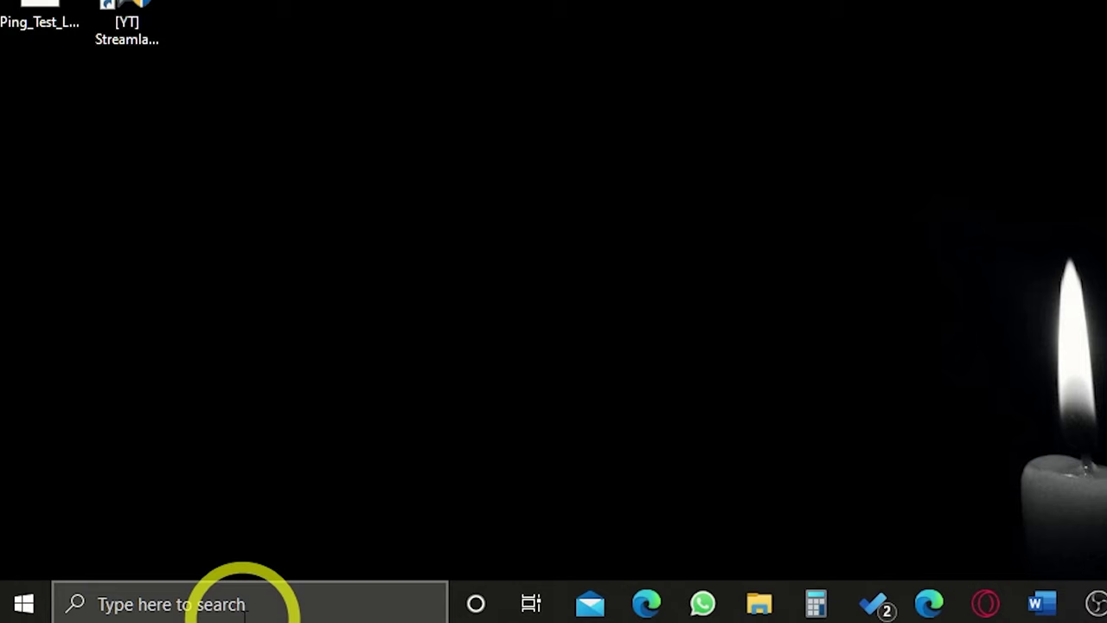
Launch Control Panel by searching for 'control pan'.
click(245, 606)
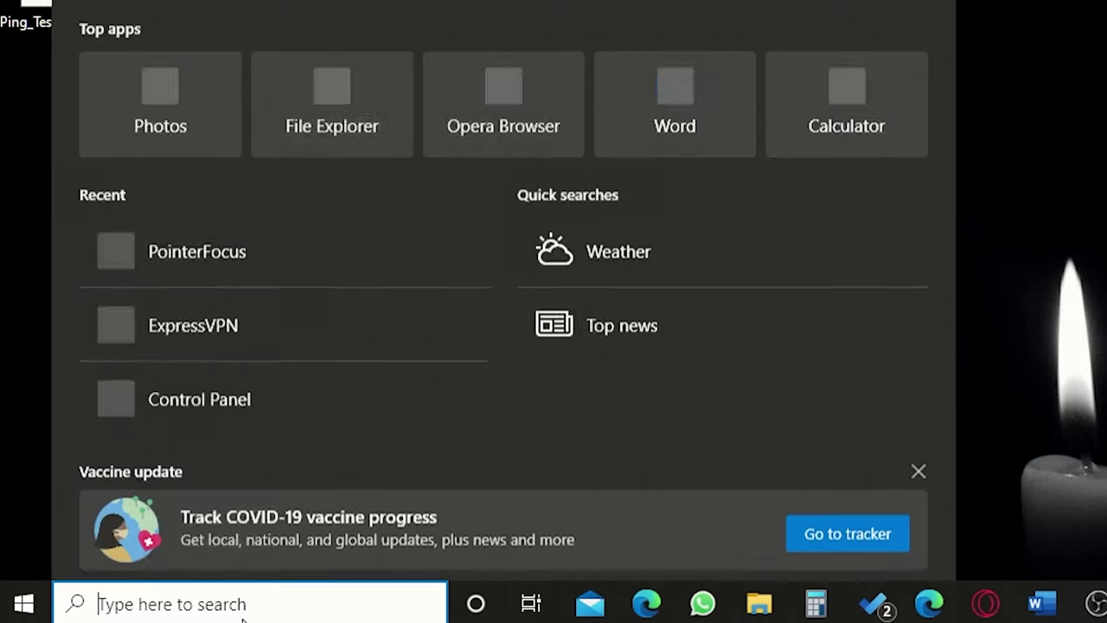
text(co)
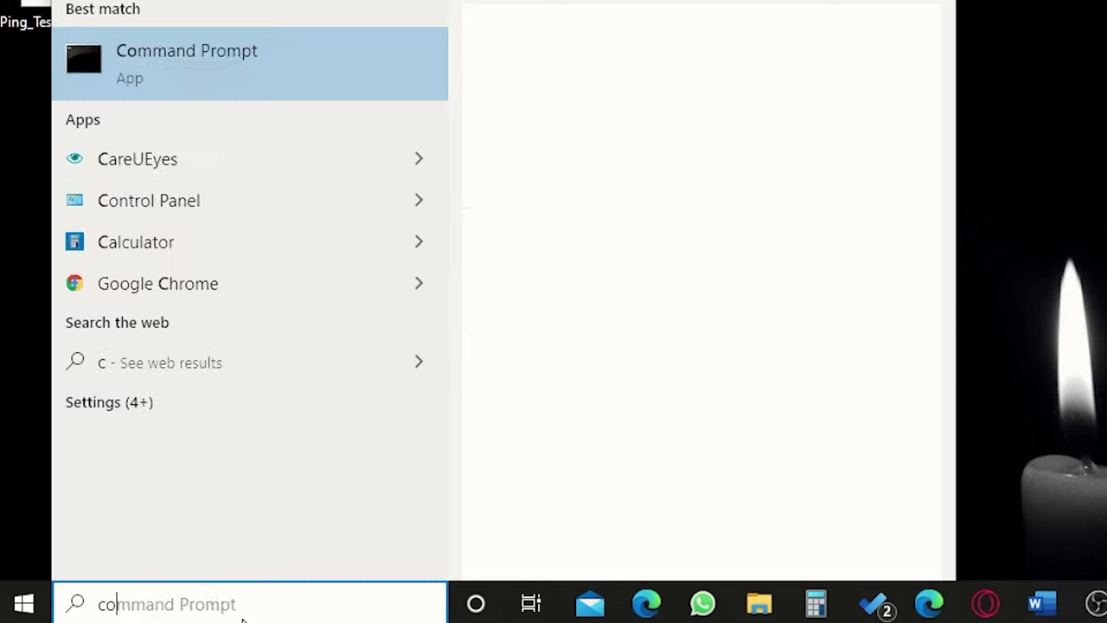
text(ntrol pan)
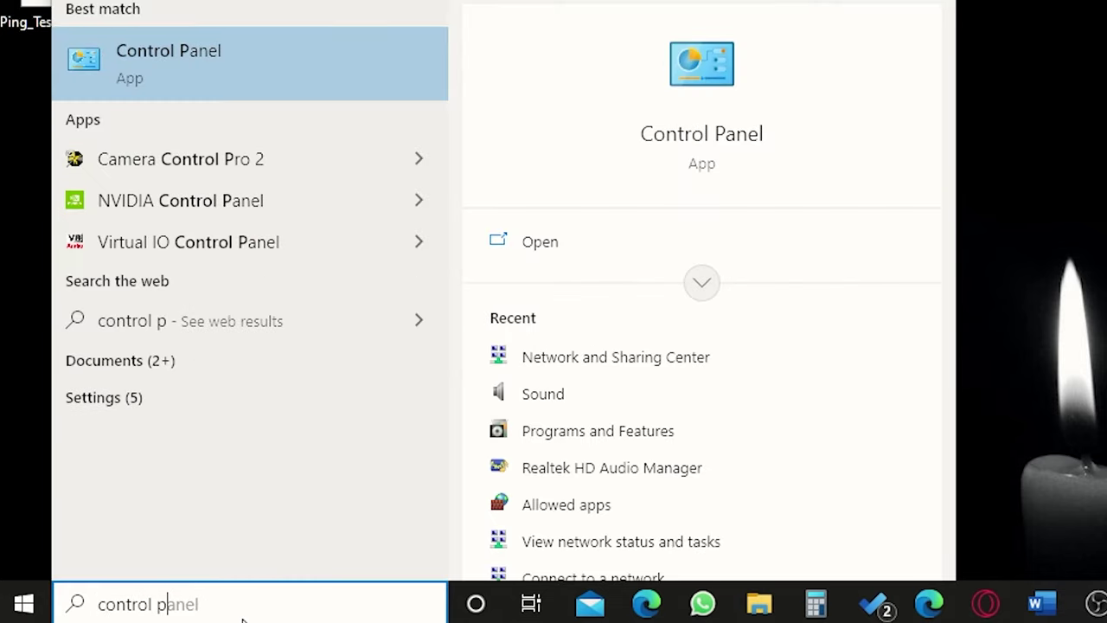
key(Return)
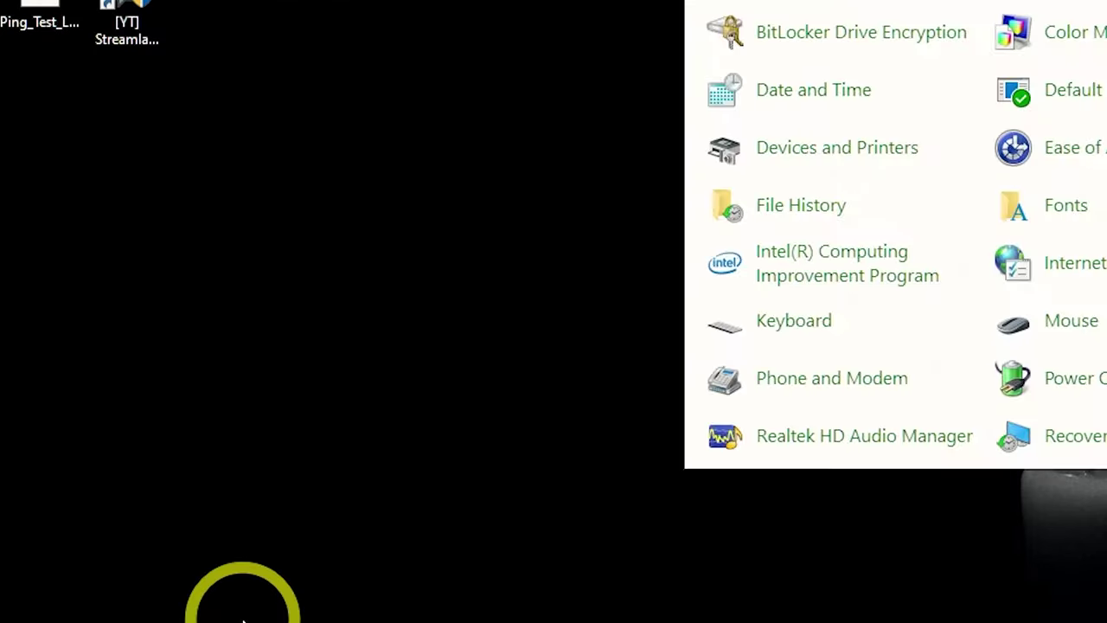
Keep Large icons view, enlarge the window and go to Network and Sharing Center.
click(844, 139)
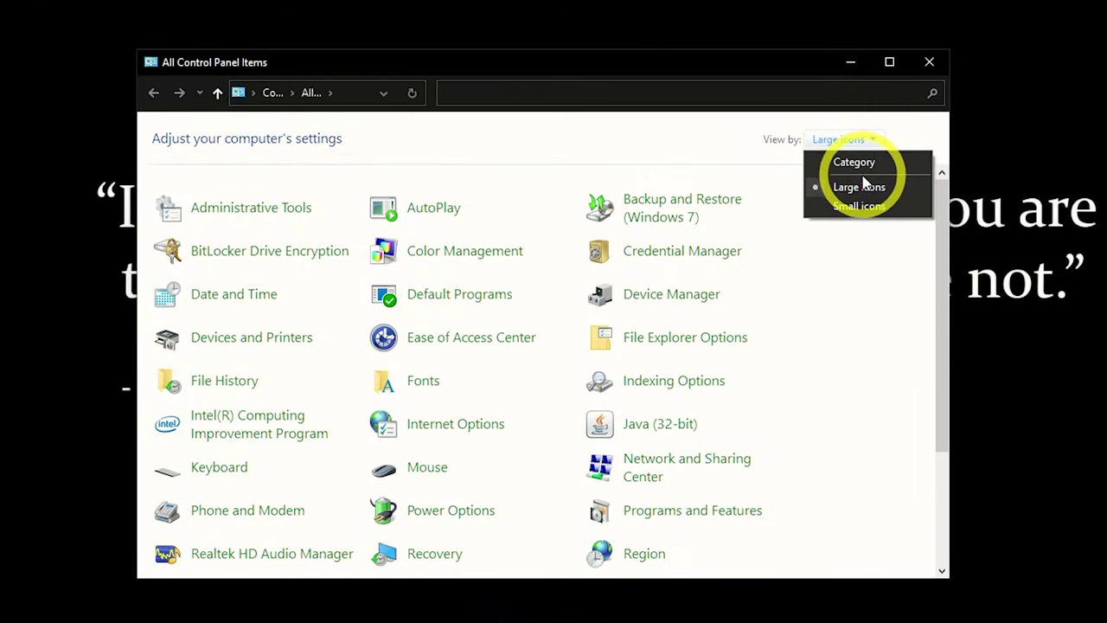
click(859, 186)
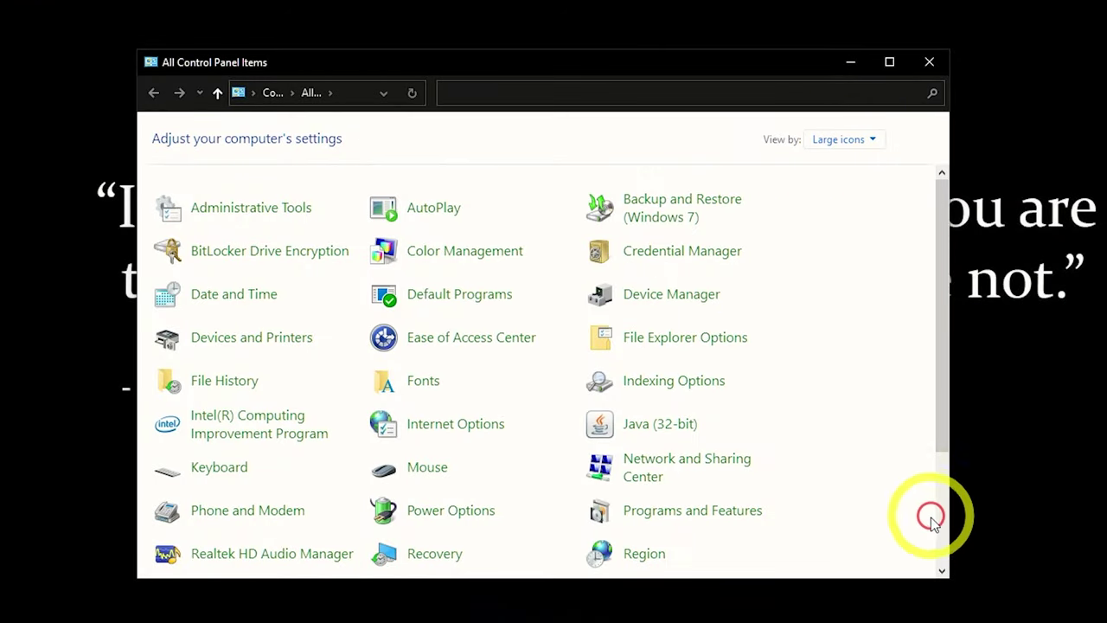
drag(946, 580, 1069, 621)
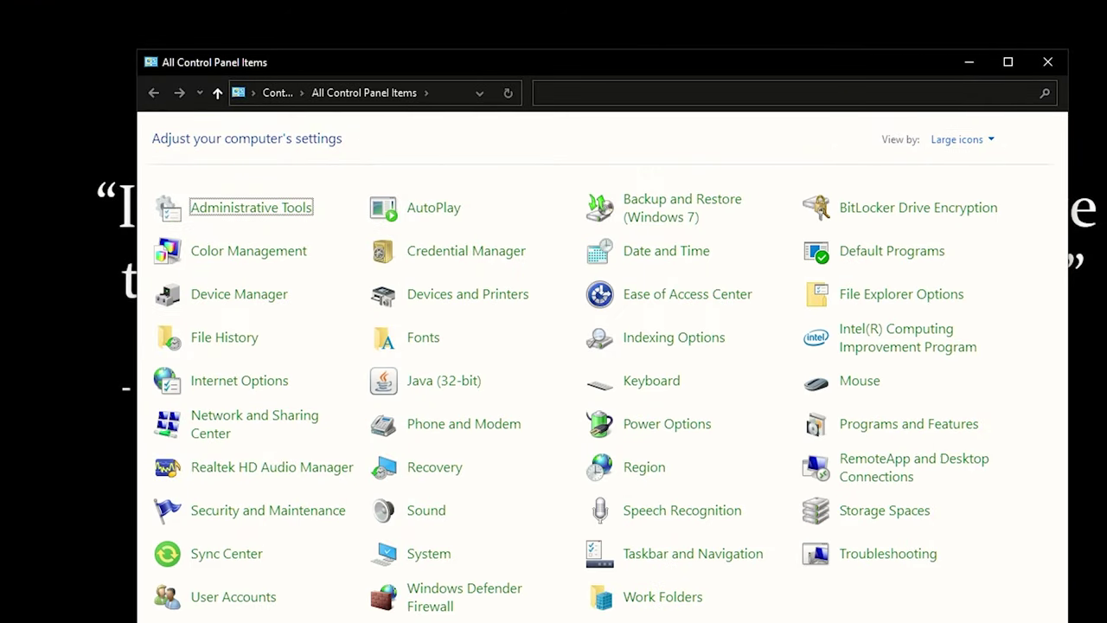
click(244, 420)
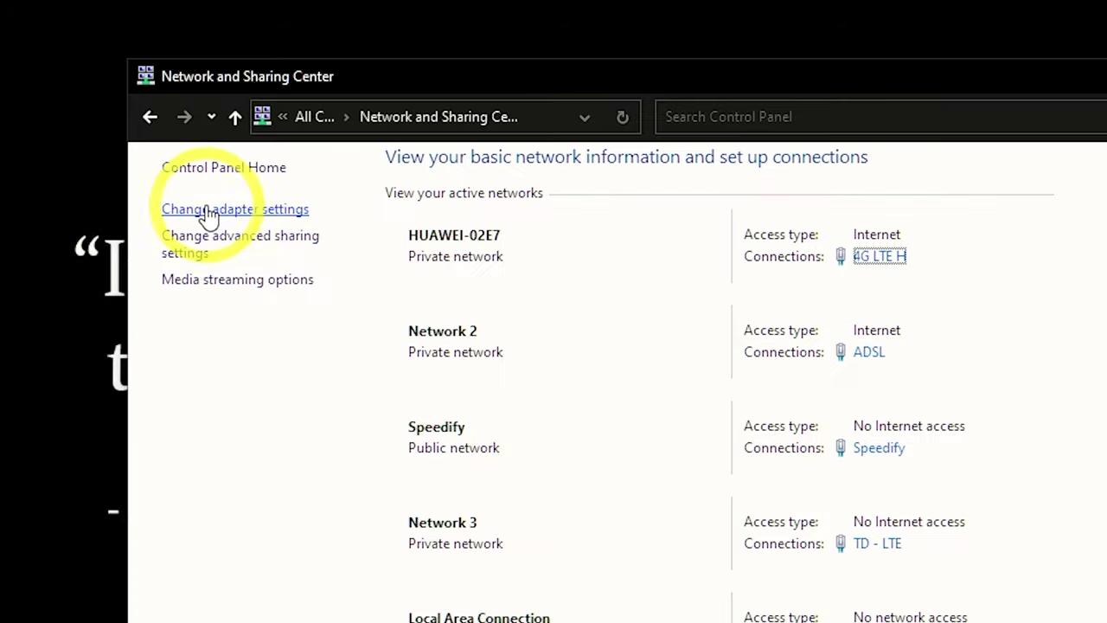
Go to Change adapter settings and keep the adapter list in Tiles view.
click(250, 213)
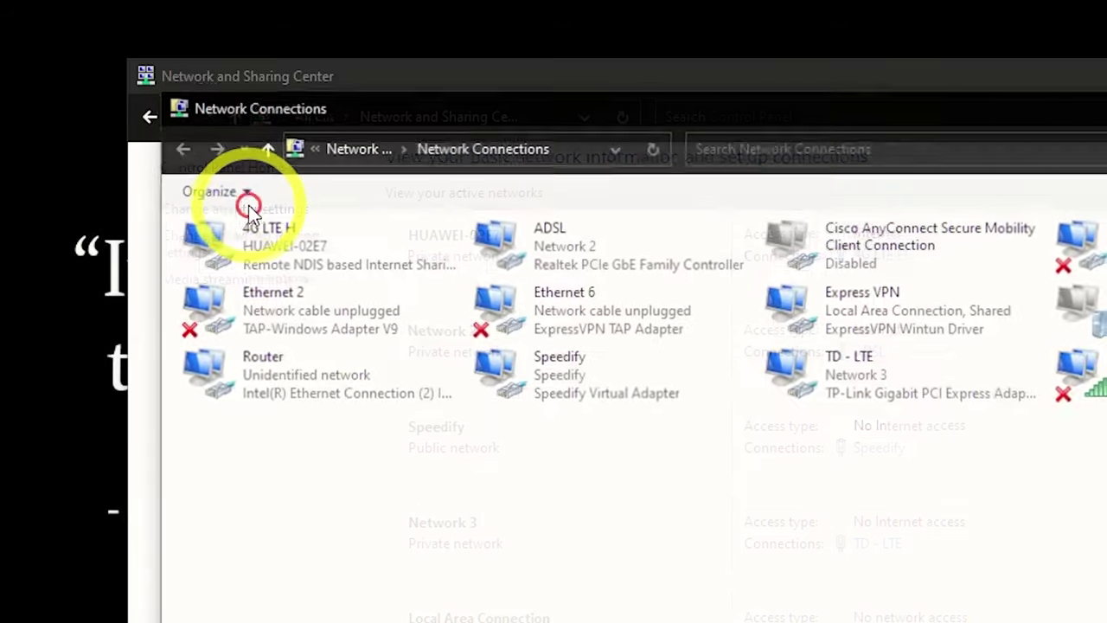
click(939, 107)
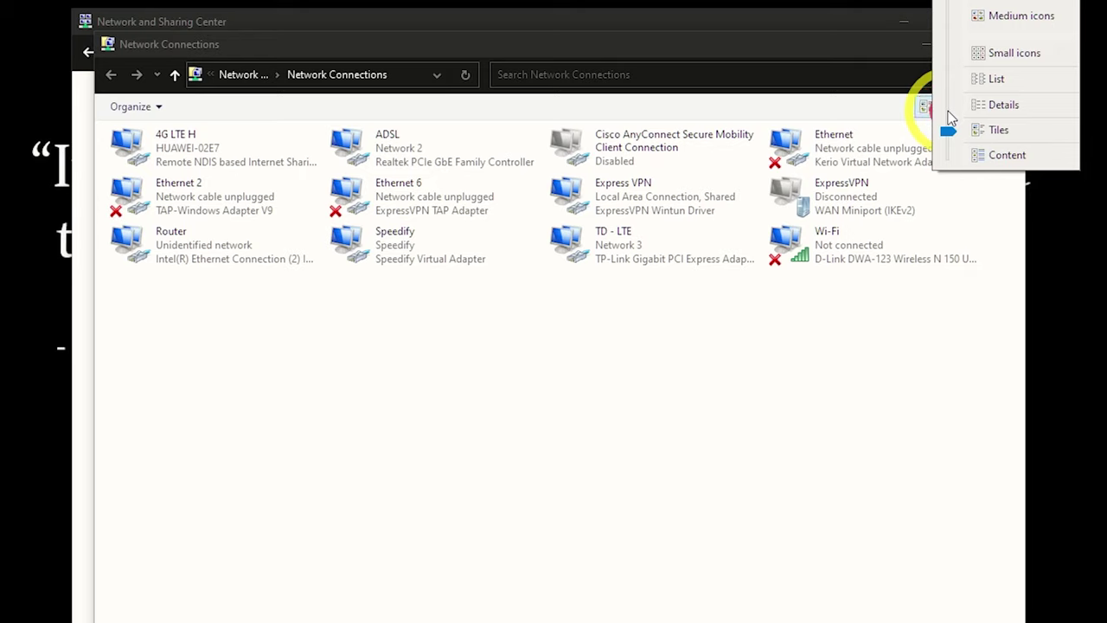
click(999, 131)
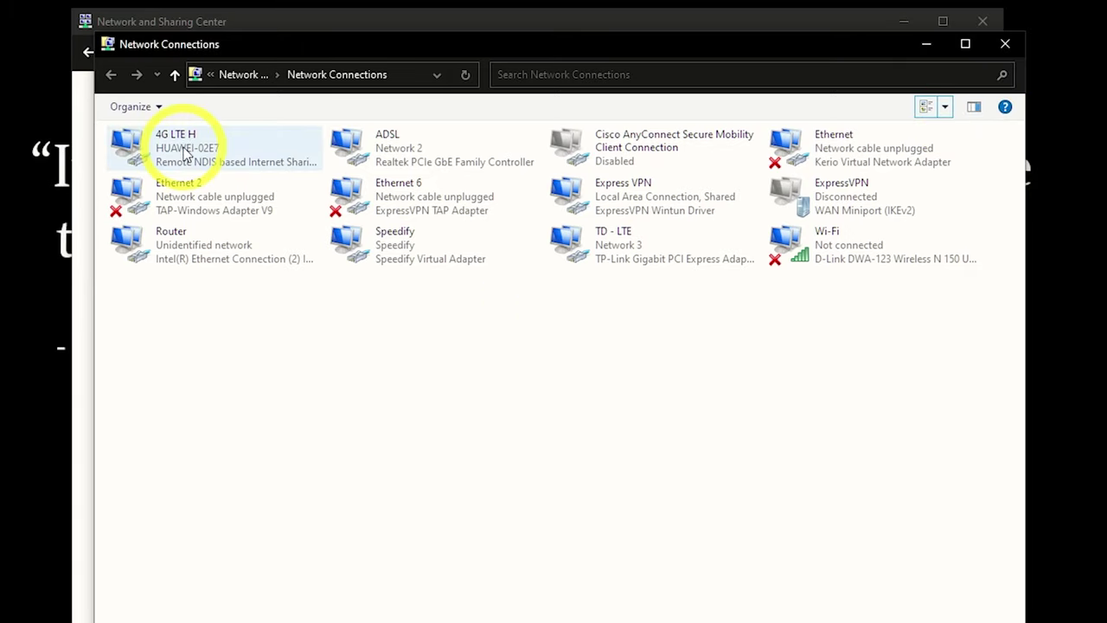
click(947, 108)
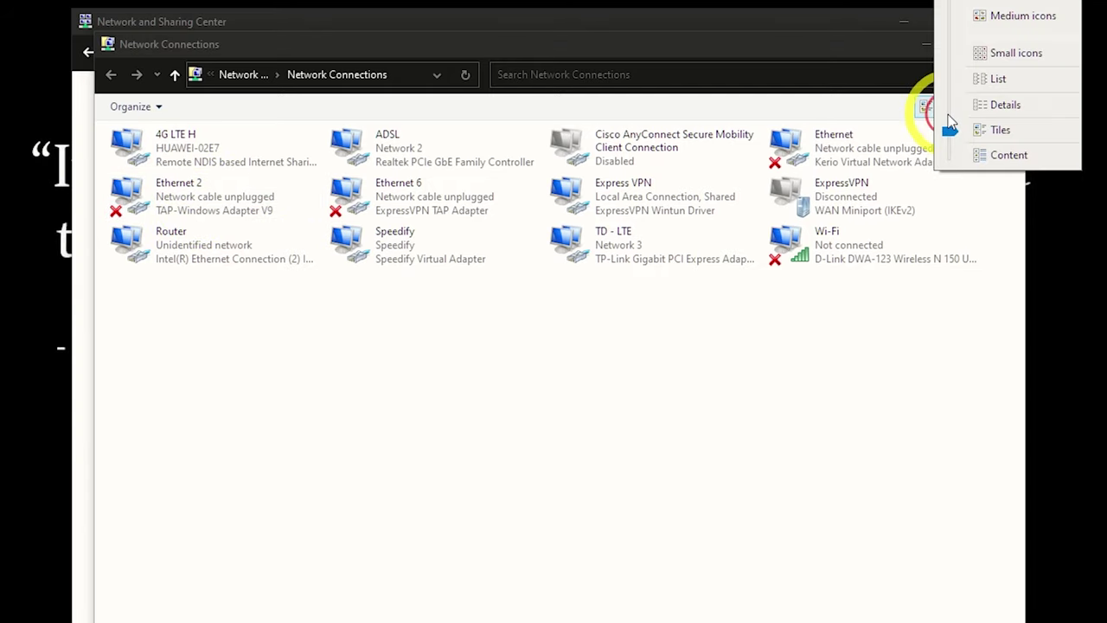
click(545, 355)
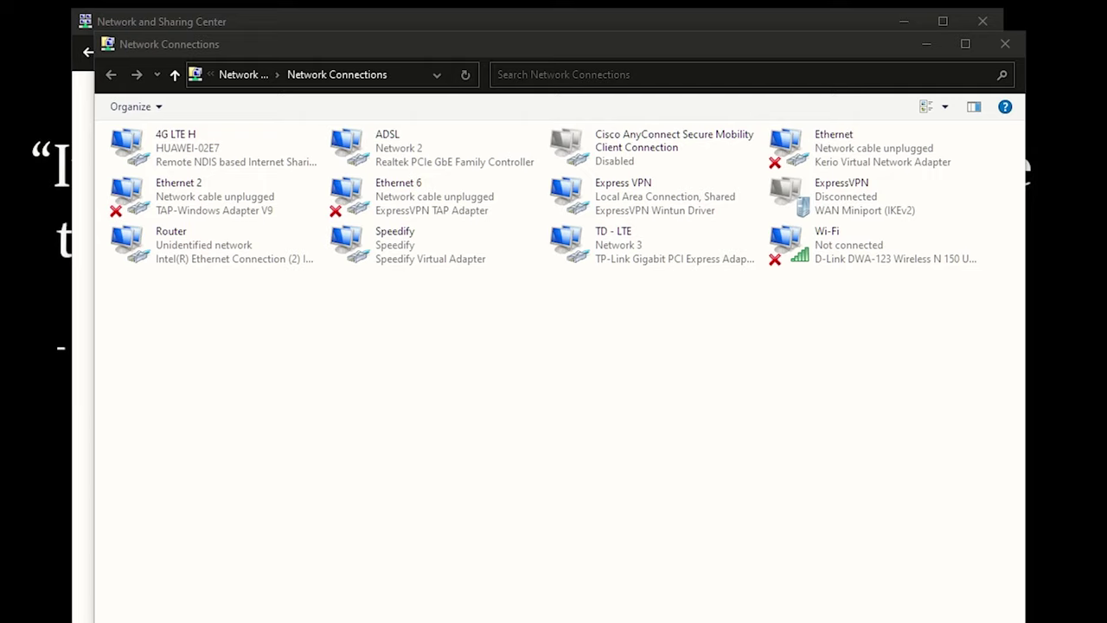
Rename the Intel Ethernet adapter to 'Router', then bring up Express VPN's context menu.
right_click(186, 232)
click(238, 369)
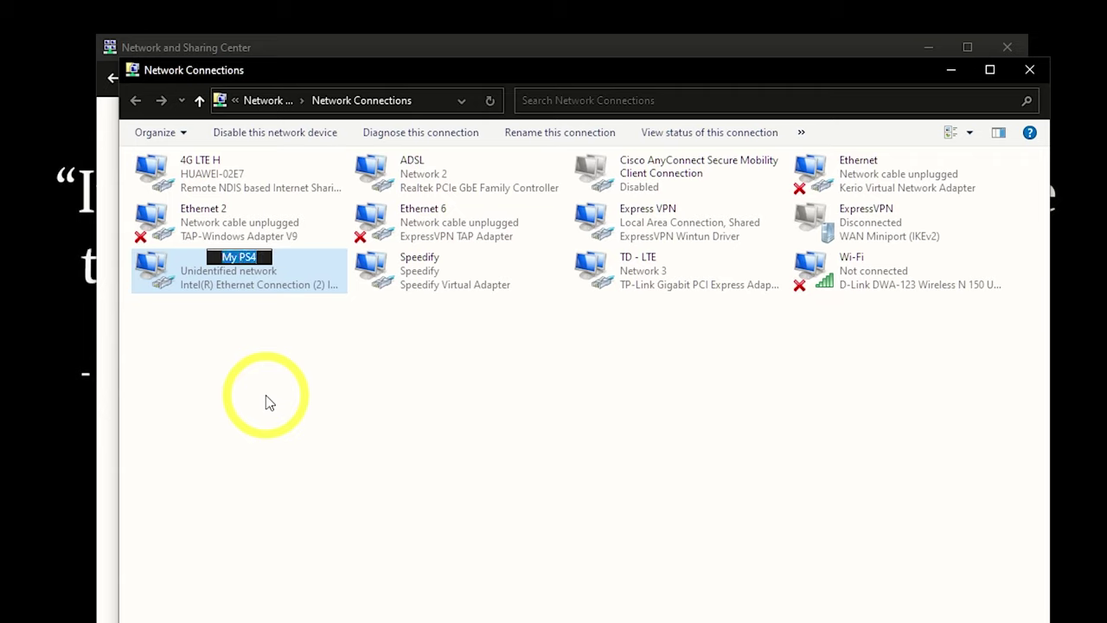
text(Router)
key(Return)
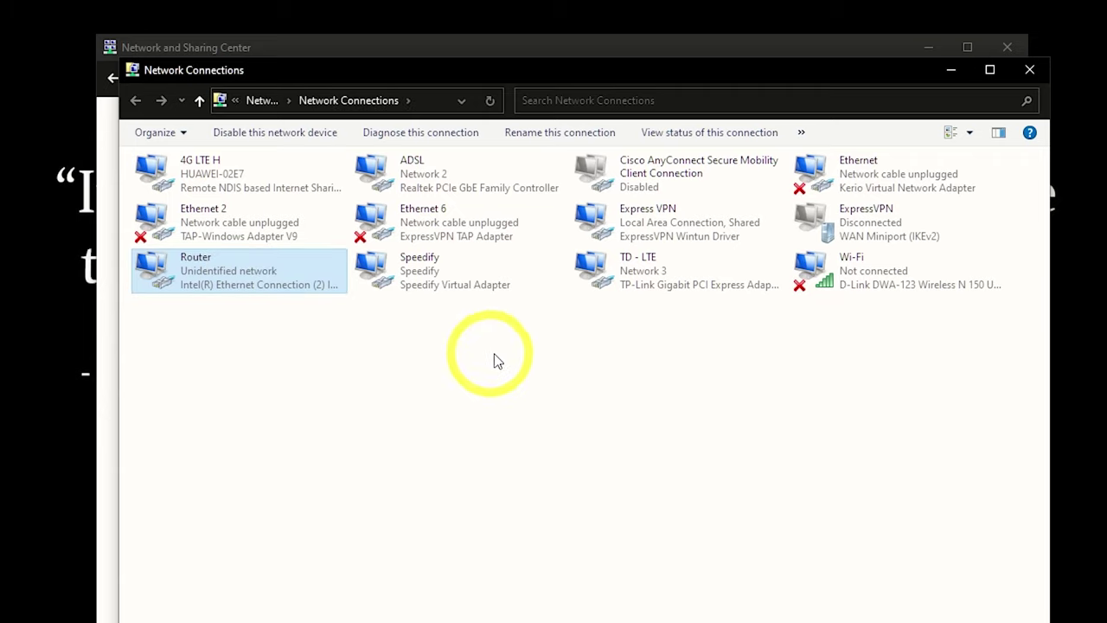
right_click(676, 234)
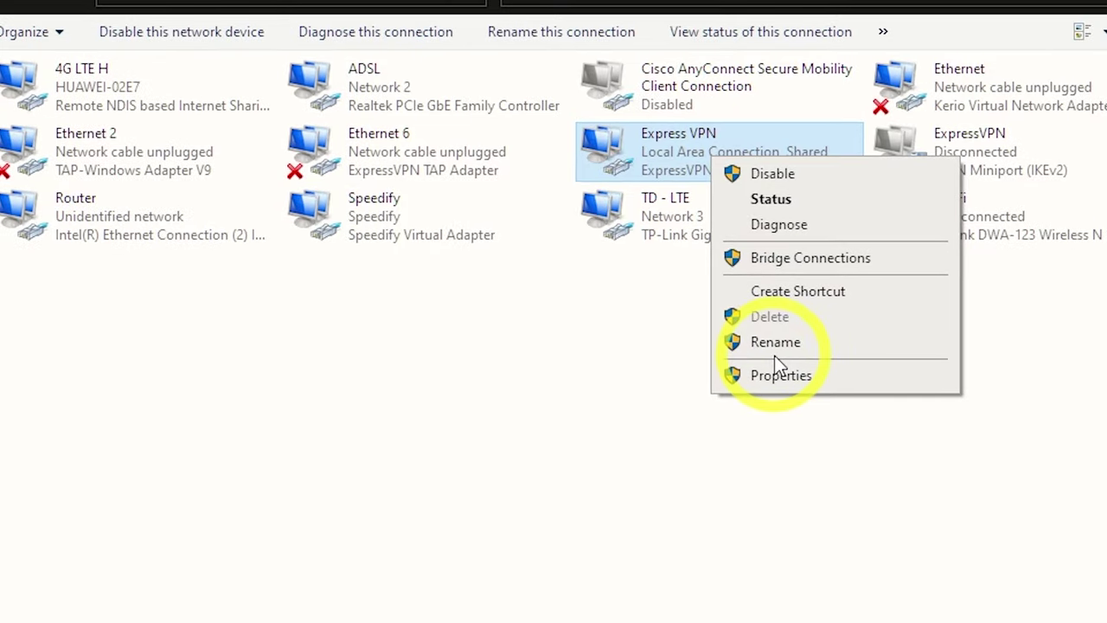
In Express VPN Properties, enable Internet Connection Sharing with Router as the home network and apply.
click(778, 377)
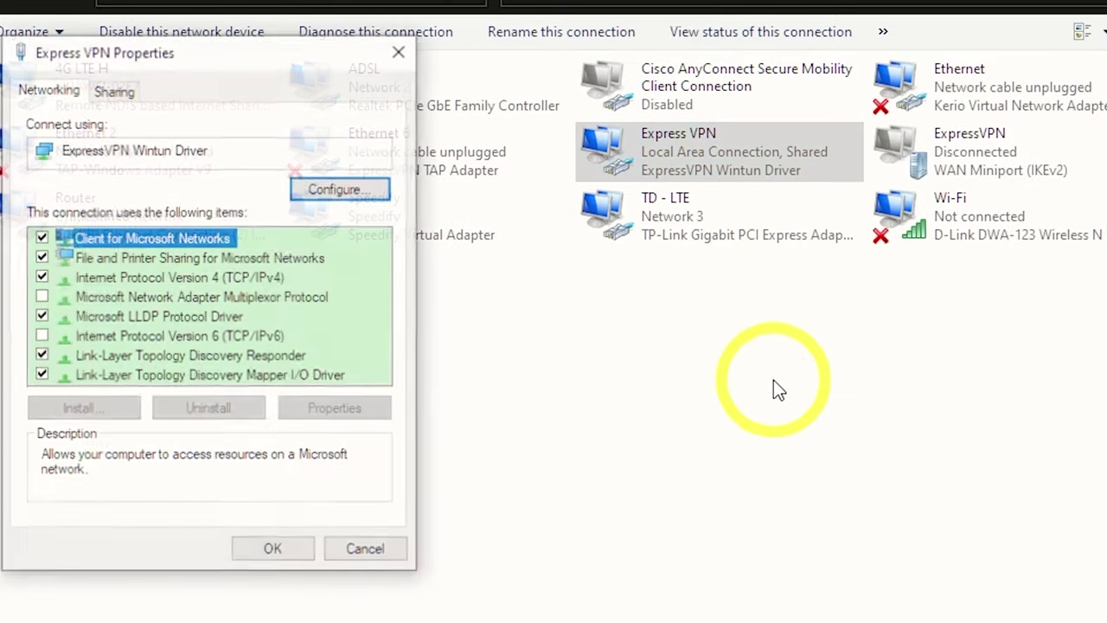
click(105, 89)
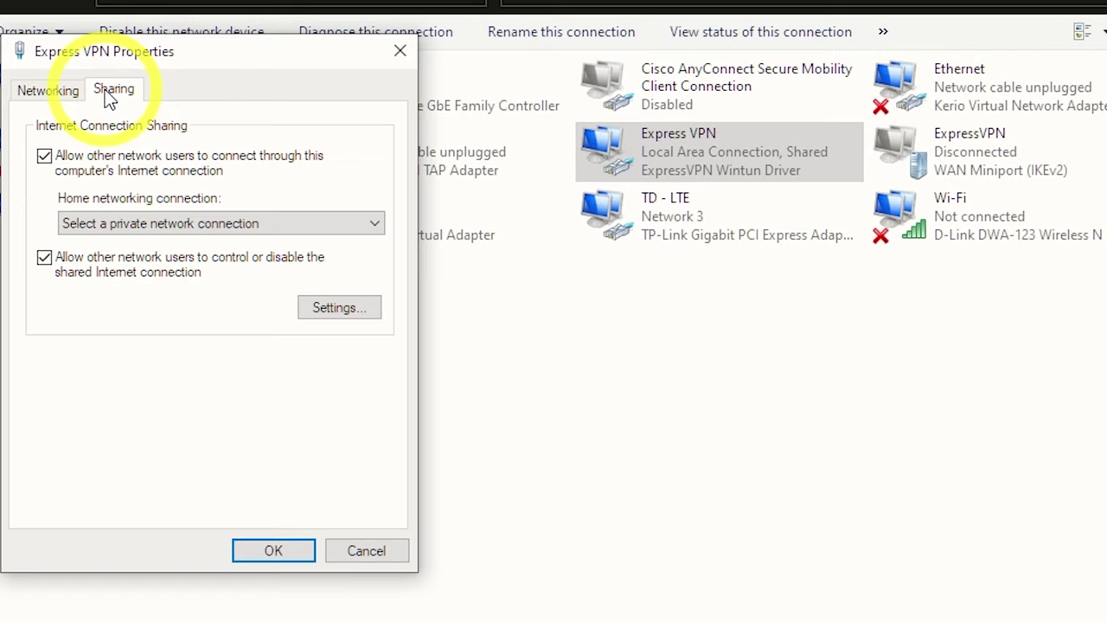
click(44, 156)
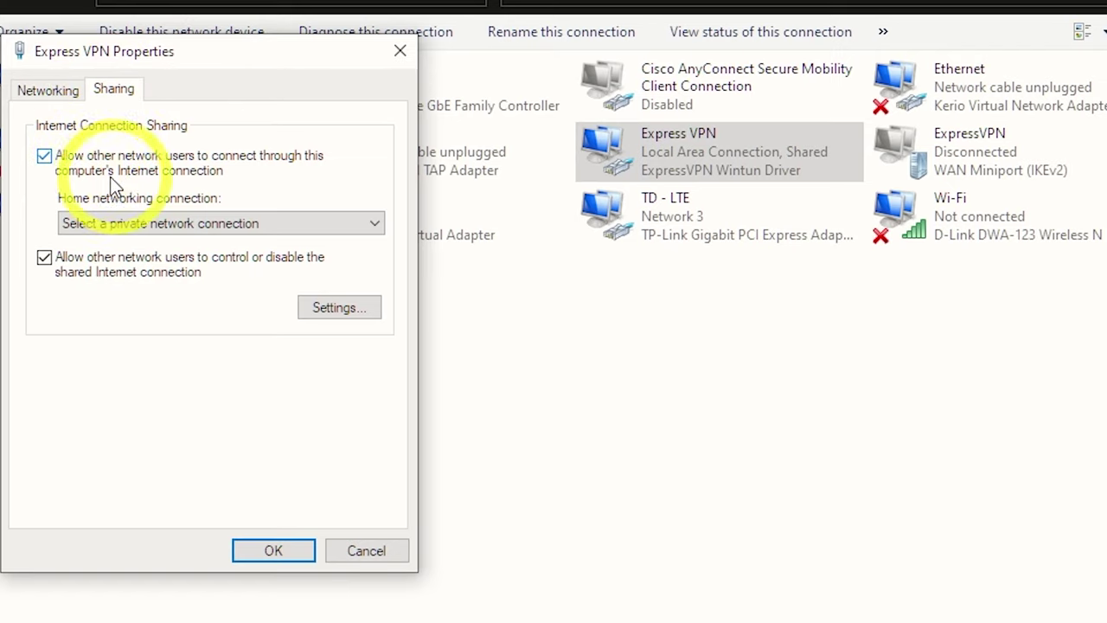
click(140, 223)
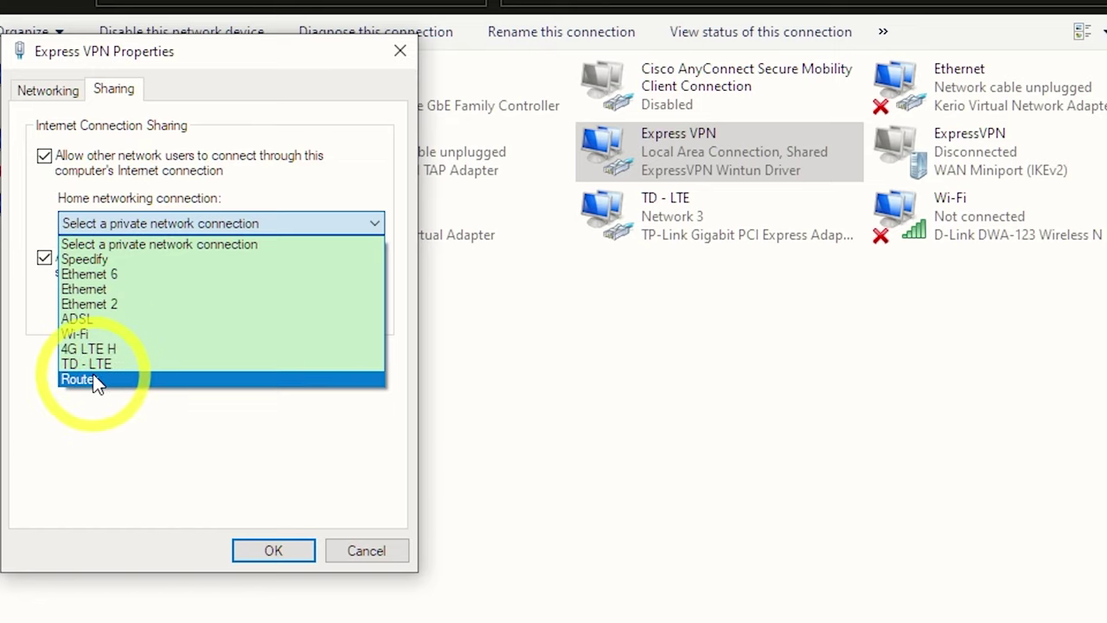
click(174, 55)
drag(203, 65, 519, 50)
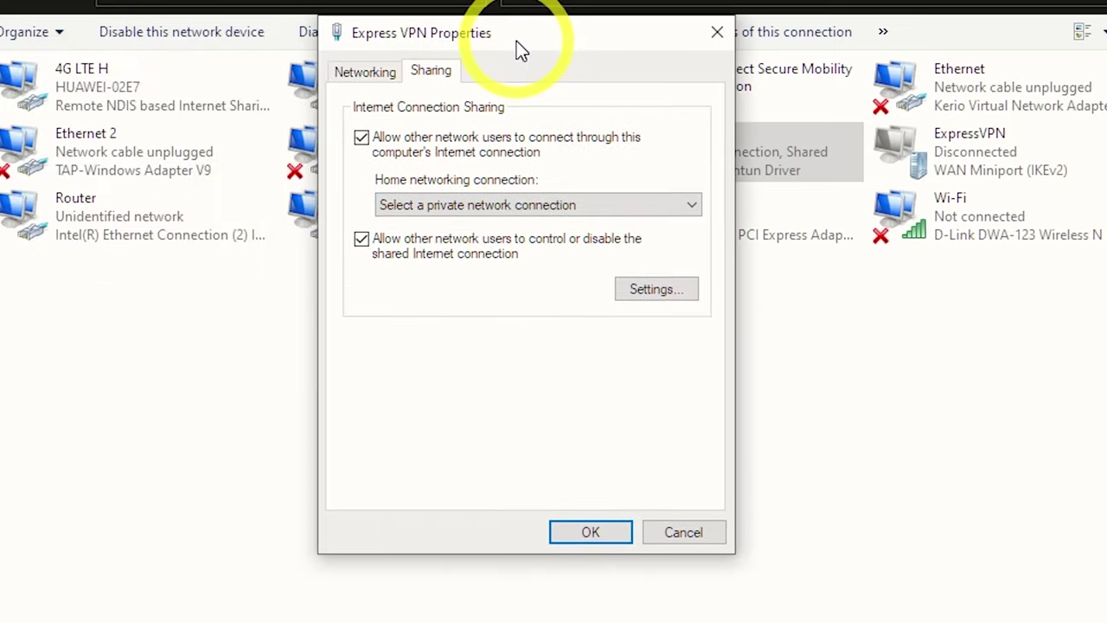
click(496, 206)
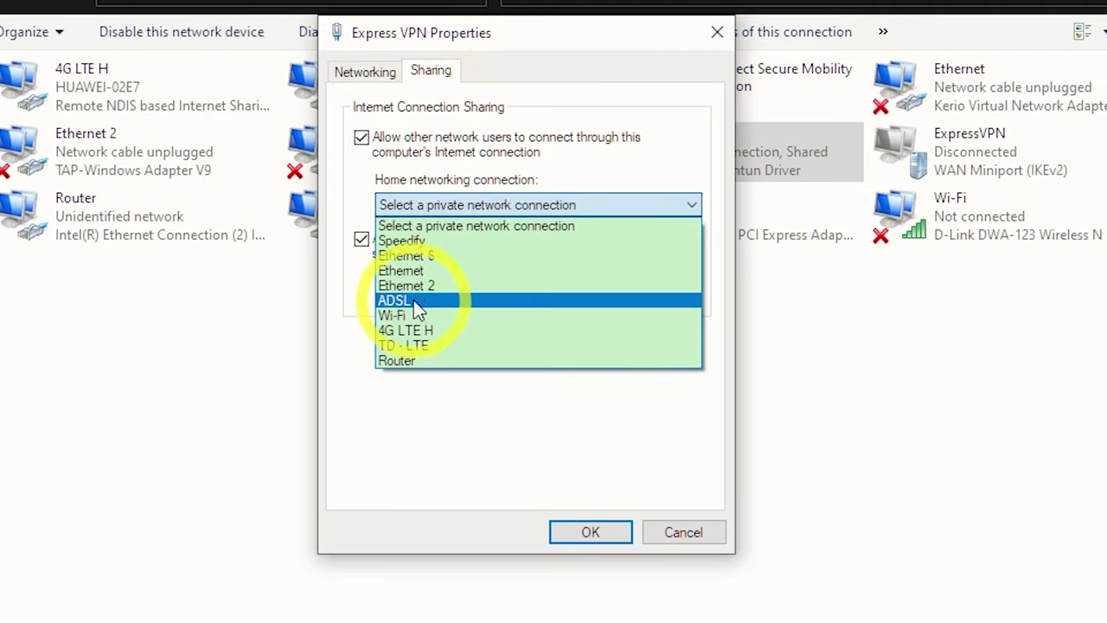
click(424, 361)
click(596, 533)
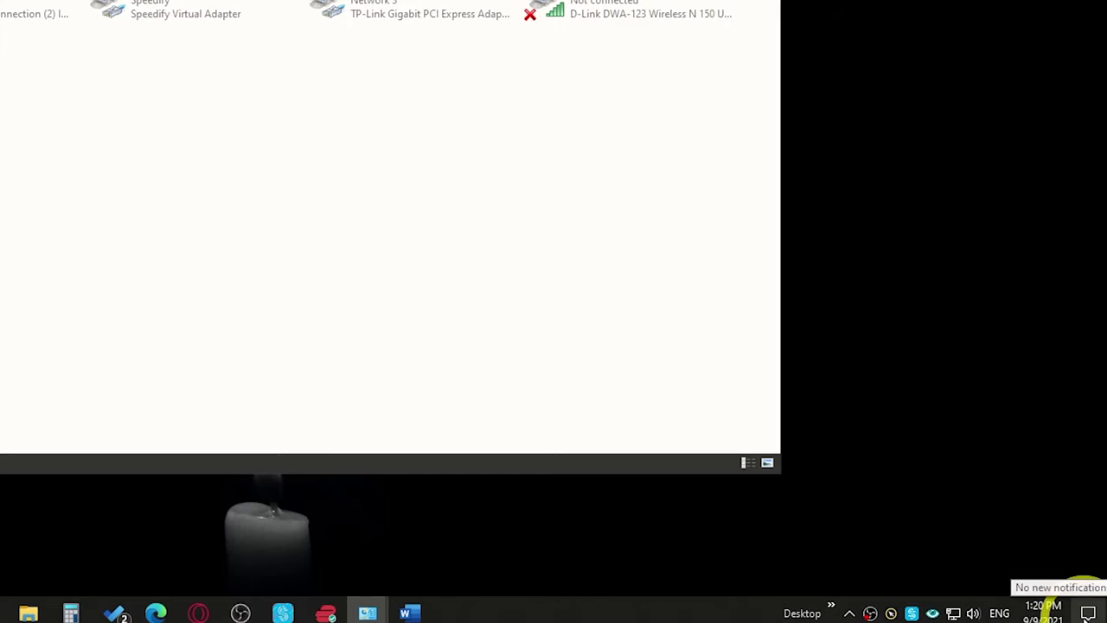
Turn on Wi-Fi and the Mobile hotspot from the expanded Action Center.
click(1088, 613)
click(805, 551)
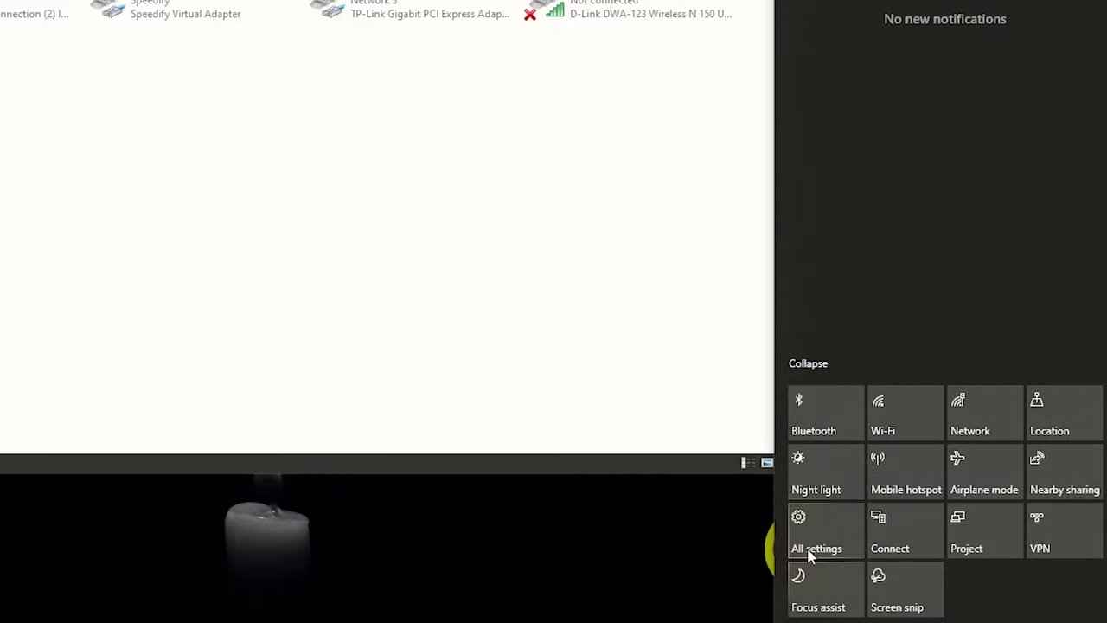
click(910, 423)
click(900, 487)
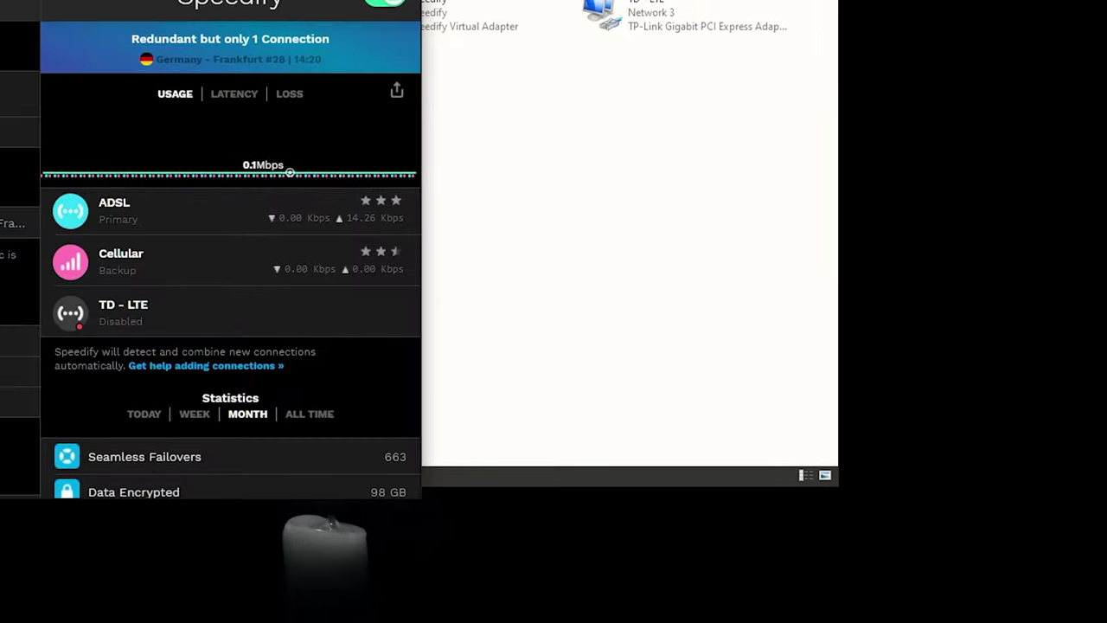
Check Speedify's IP Leak Protection setting is off and return to the settings list.
scroll(211, 271, down, 5)
scroll(303, 296, down, 5)
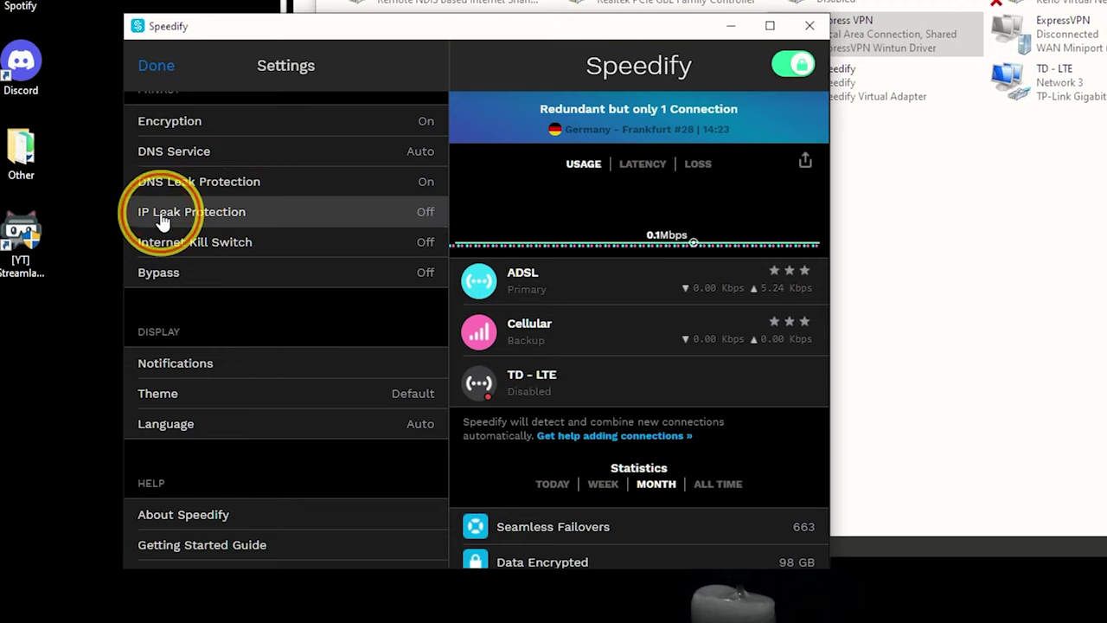
click(247, 216)
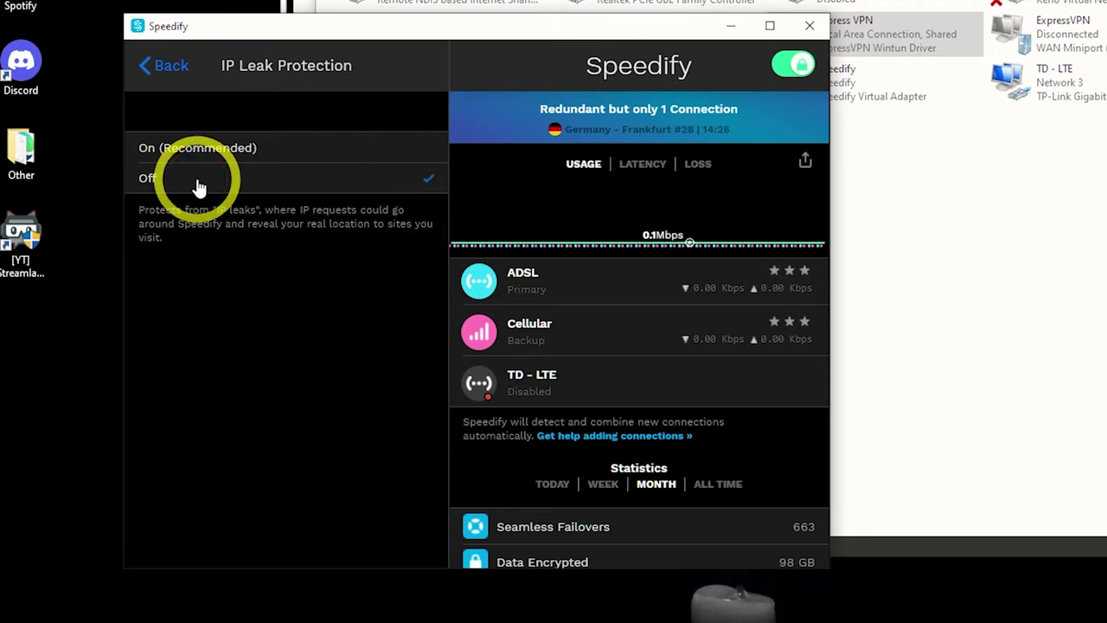
click(158, 78)
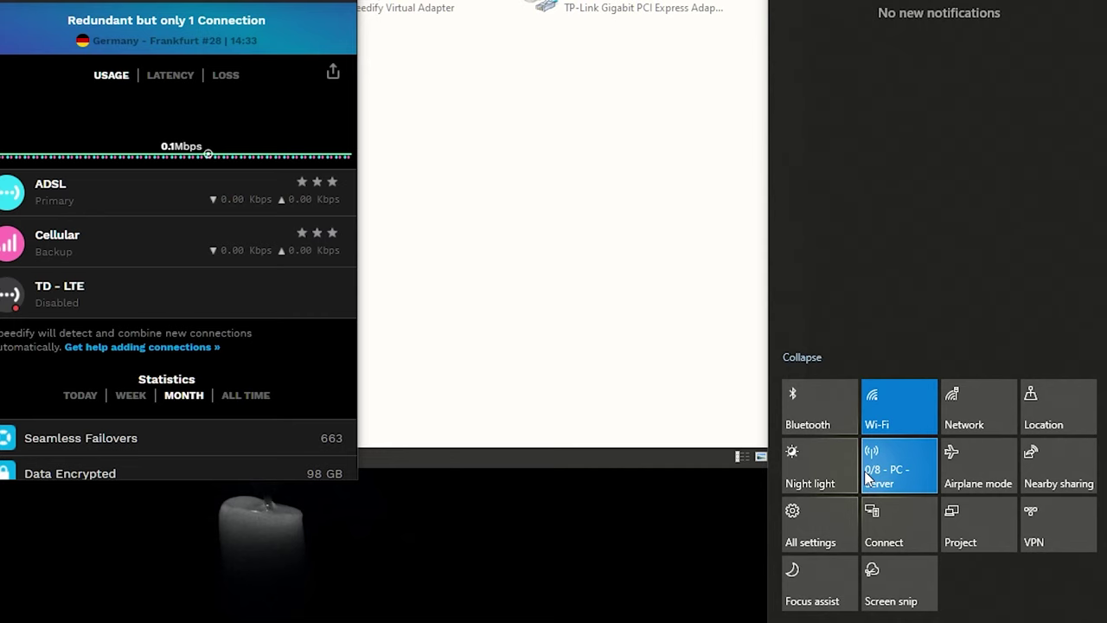
Open Mobile hotspot settings, edit, and select the hotspot's current network name.
right_click(879, 476)
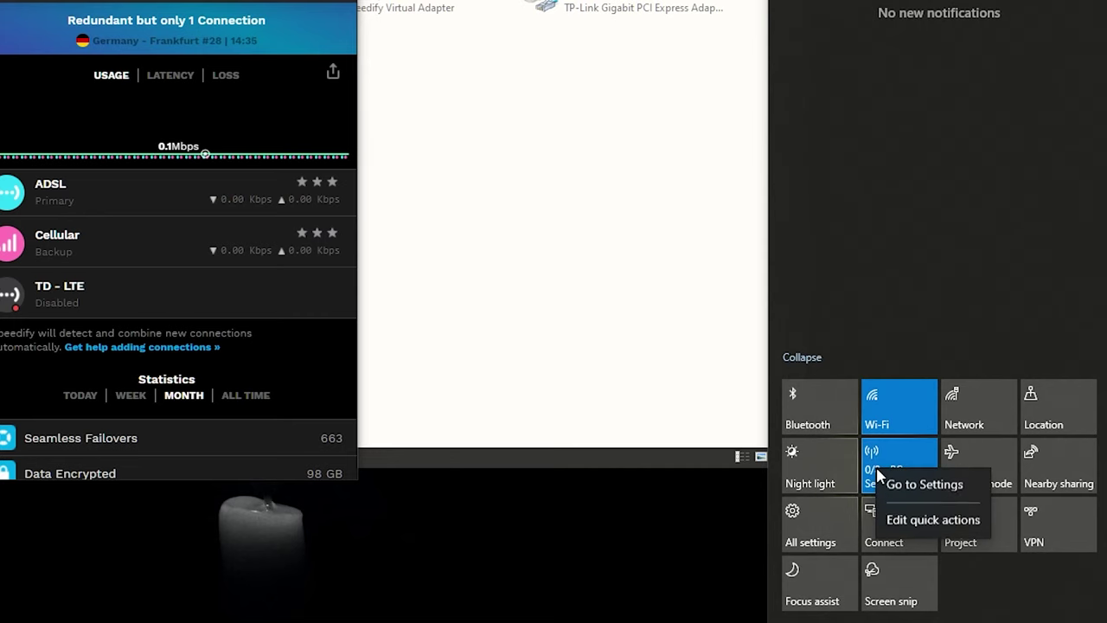
click(917, 485)
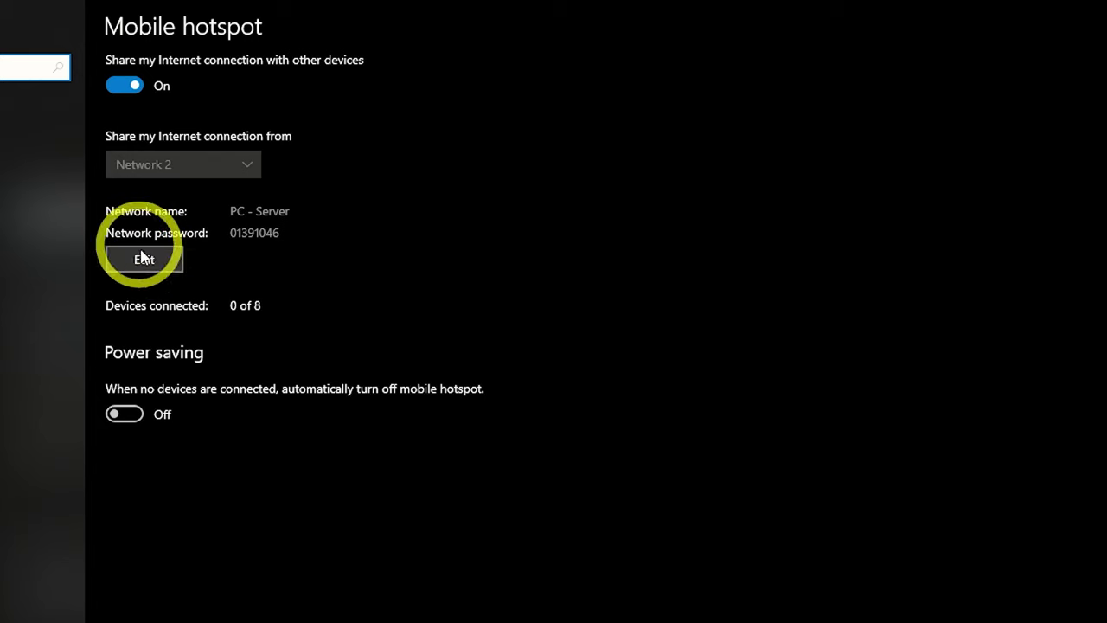
click(143, 258)
drag(506, 420, 366, 425)
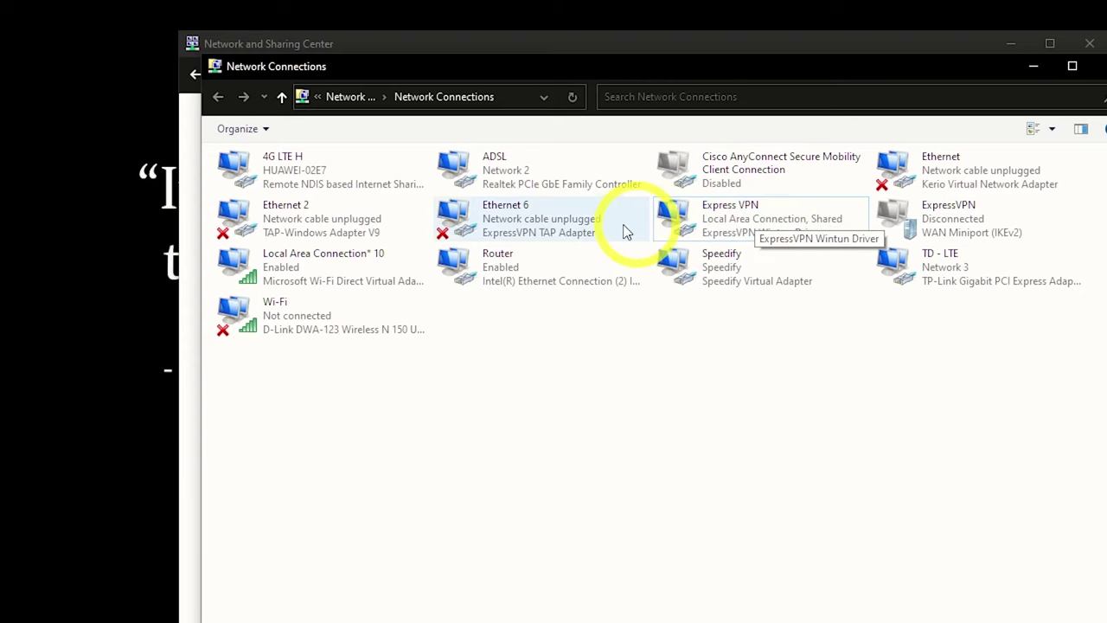
Rename Local Area Connection* 10 to 'Your Hotspot is this' and open Express VPN's Properties.
right_click(289, 264)
click(348, 354)
text(Your Hotspot is this)
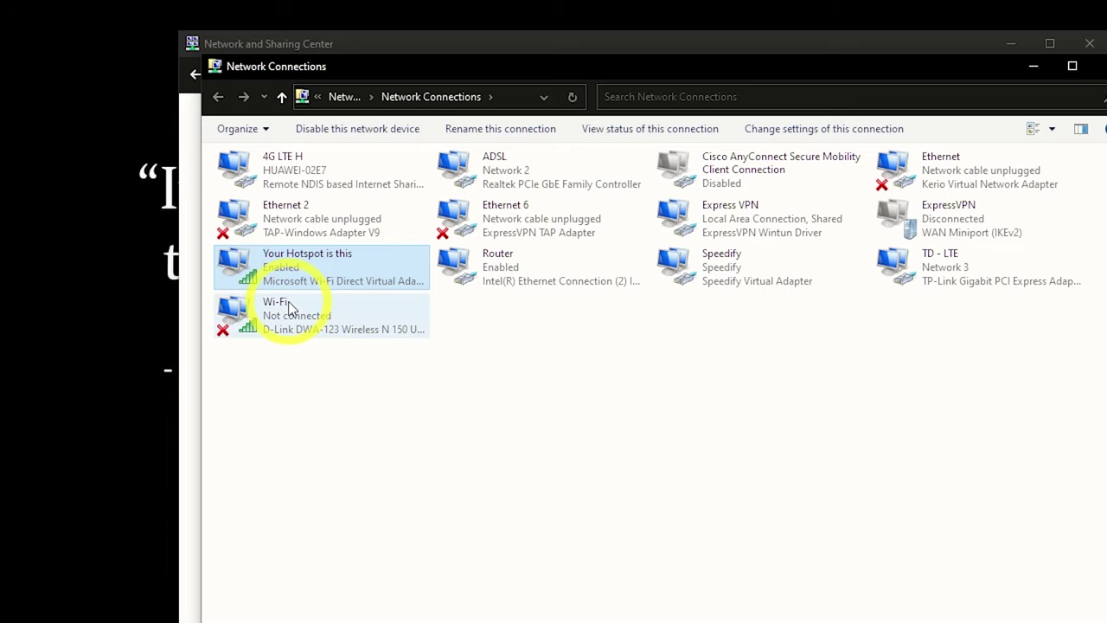
right_click(716, 206)
click(744, 377)
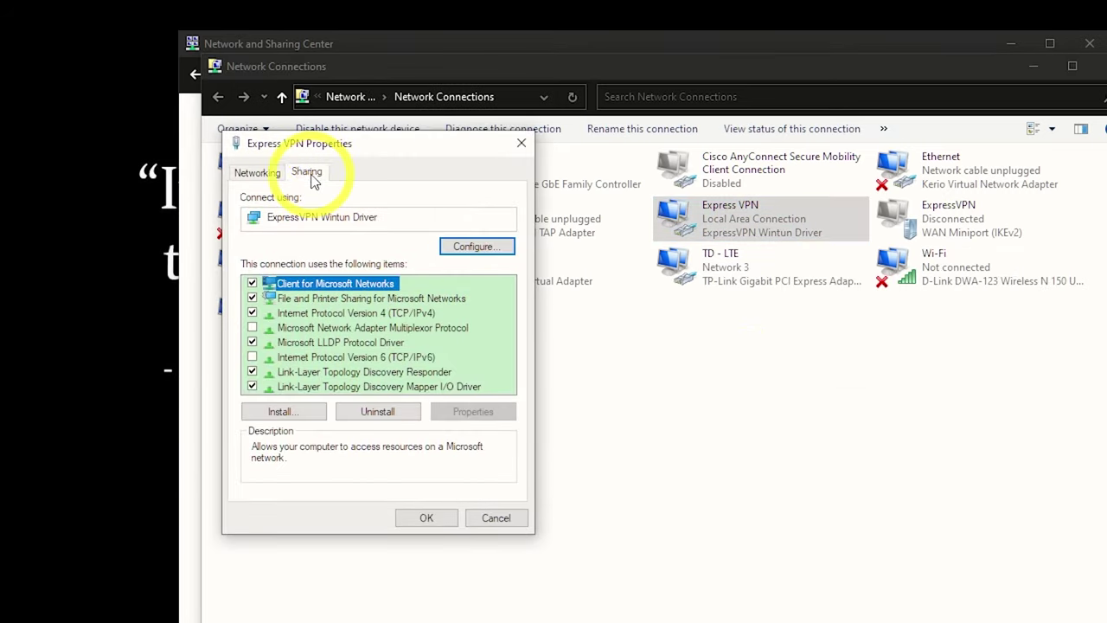
In Express VPN's Sharing tab, allow other network users and pick 'Your Hotspot is this' as home connection.
click(313, 175)
drag(314, 143, 697, 185)
click(705, 264)
click(714, 314)
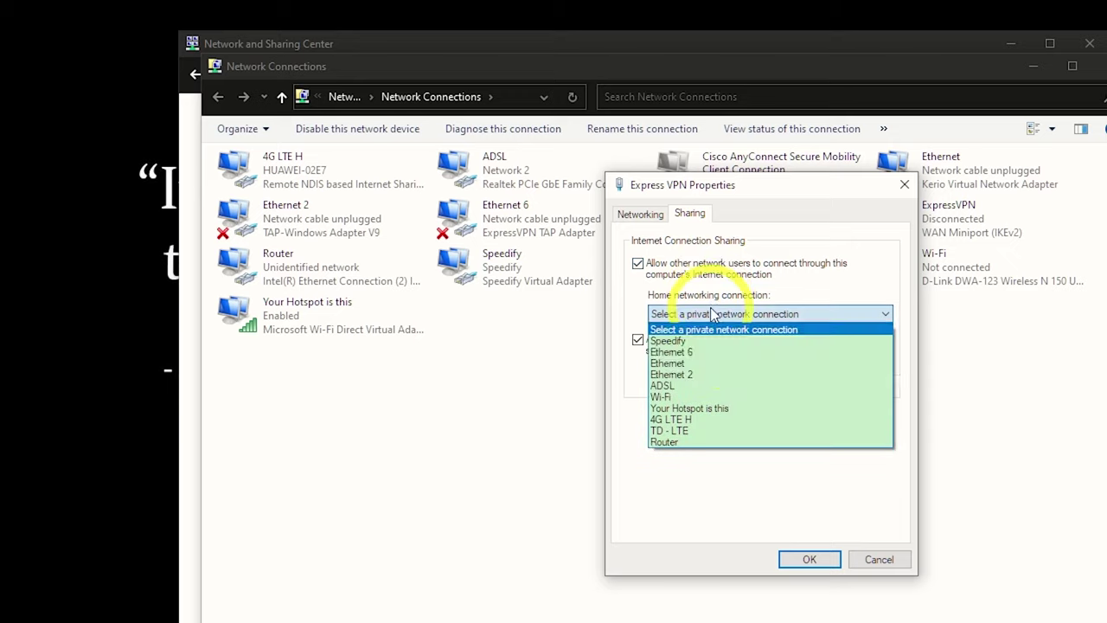
click(692, 408)
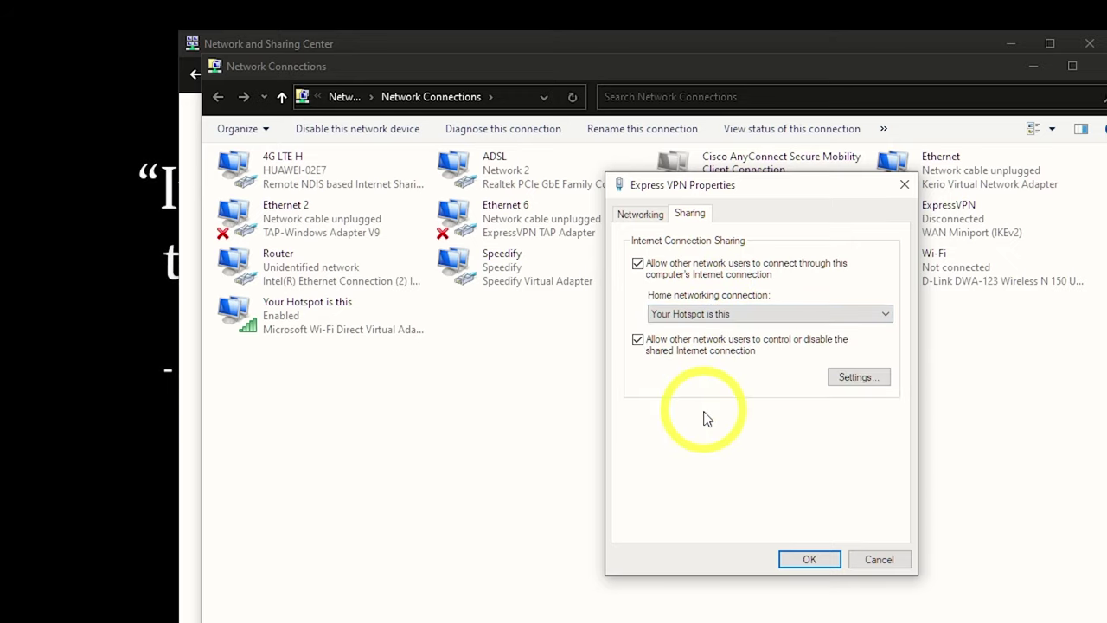